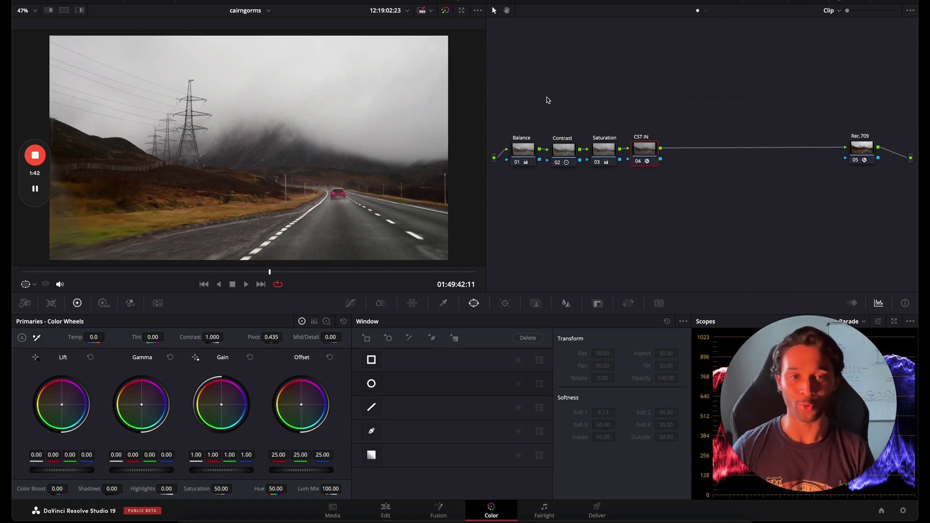
Add a serial node right after CST IN and label it SKY
left_click_drag(511, 75, 894, 231)
left_click(800, 100)
left_click_drag(673, 93, 820, 210)
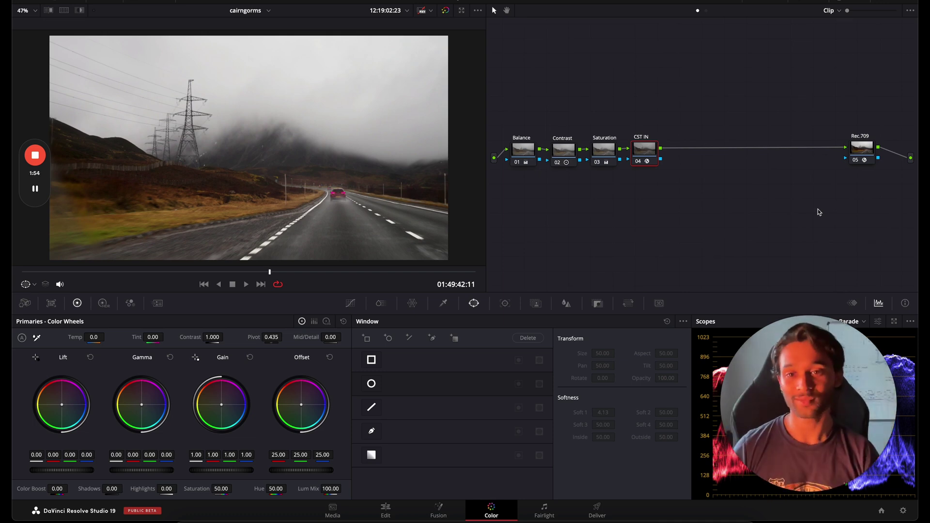
left_click_drag(639, 148, 642, 146)
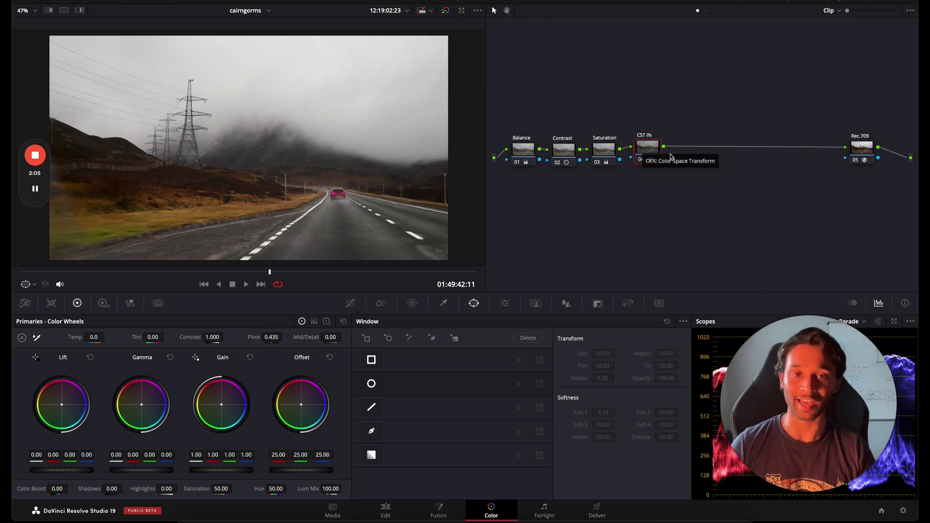
key("alt+s")
left_click_drag(699, 151, 703, 151)
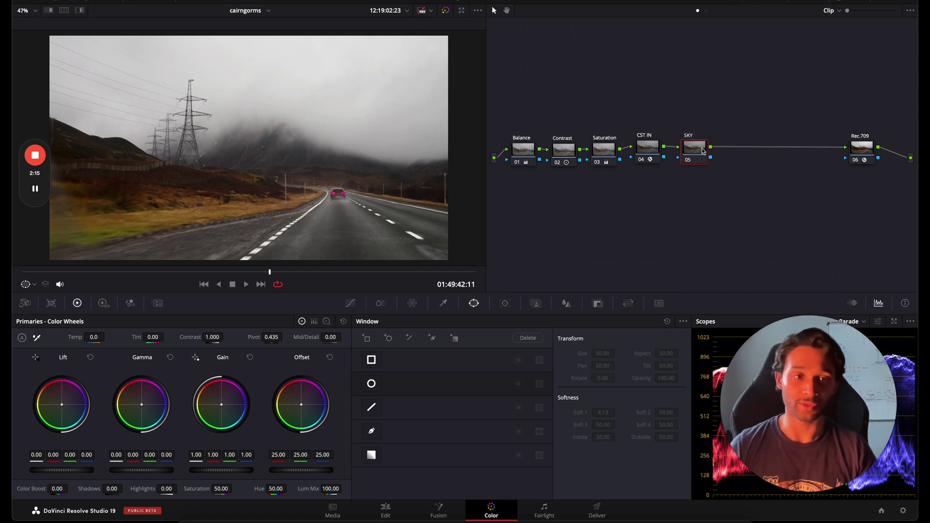
left_click(738, 125)
left_click_drag(699, 150, 695, 150)
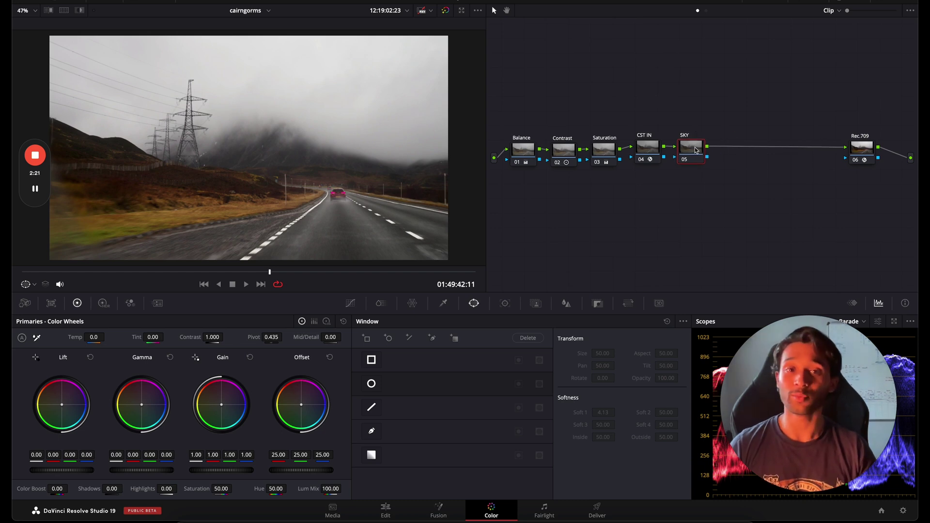
Add two more serial nodes after SKY, labelled Global and Gradient
key("alt+s")
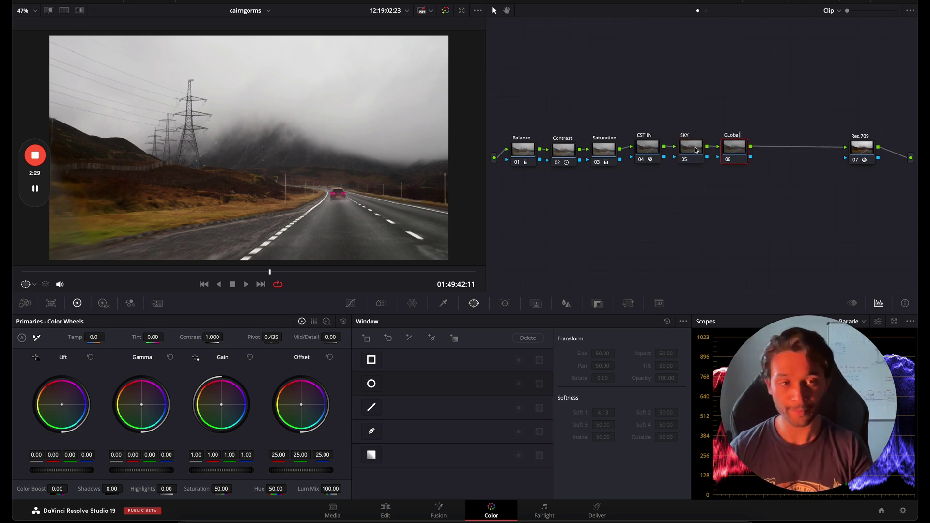
key("Return")
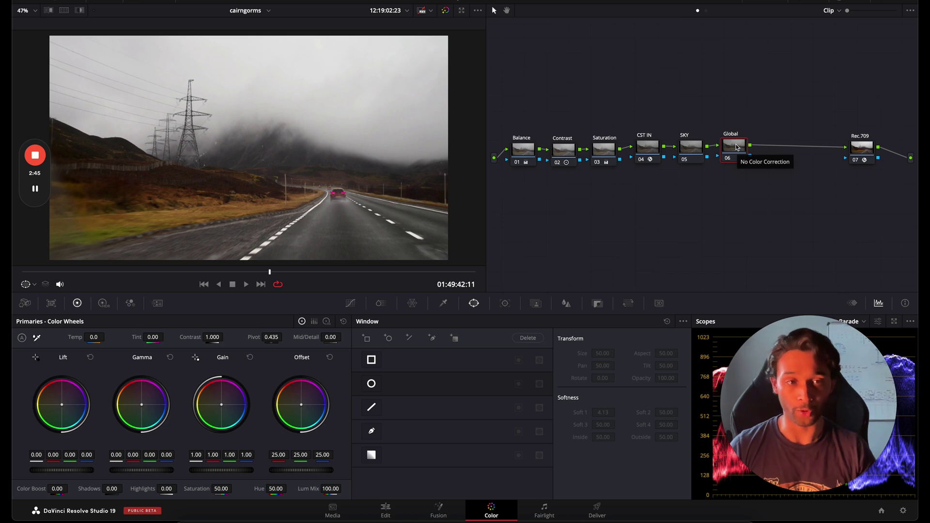
key("alt+s")
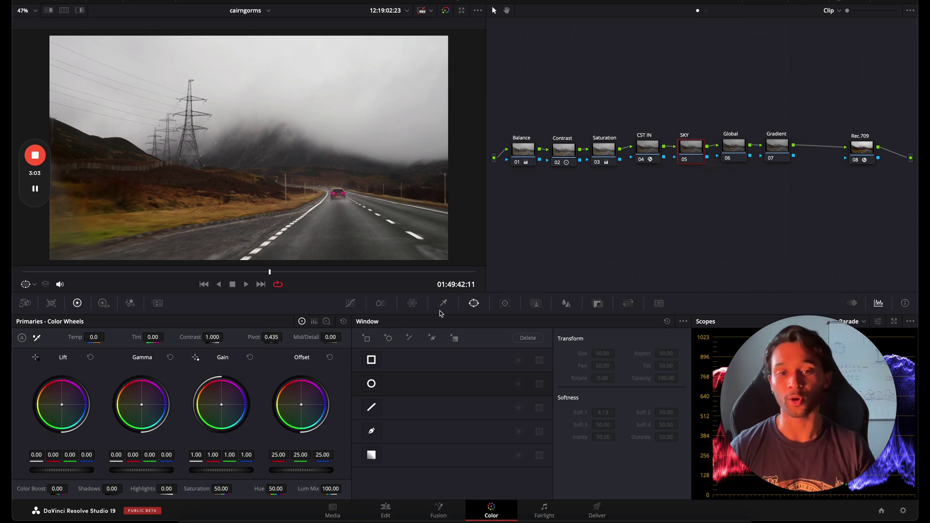
Sample the foggy sky with the HSL qualifier, preview the matte, and widen Hue Width to 100
left_click(443, 304)
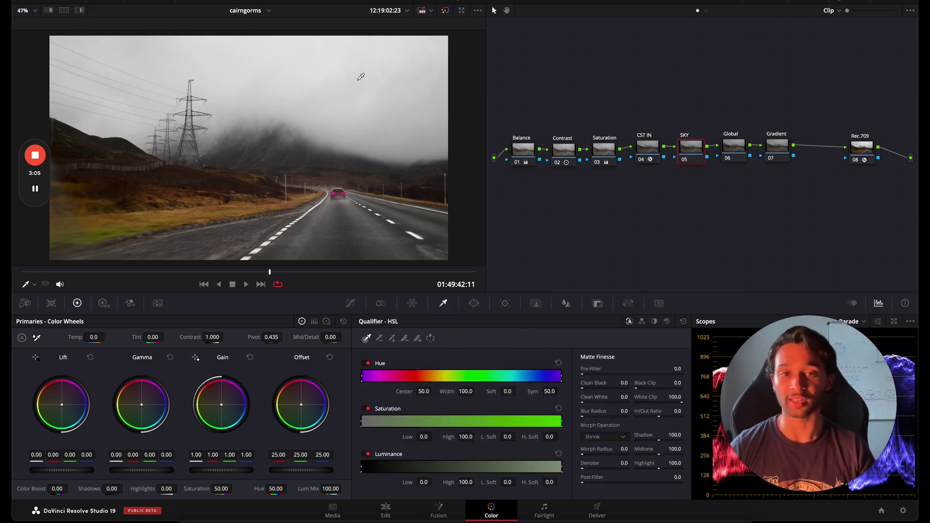
left_click(358, 82)
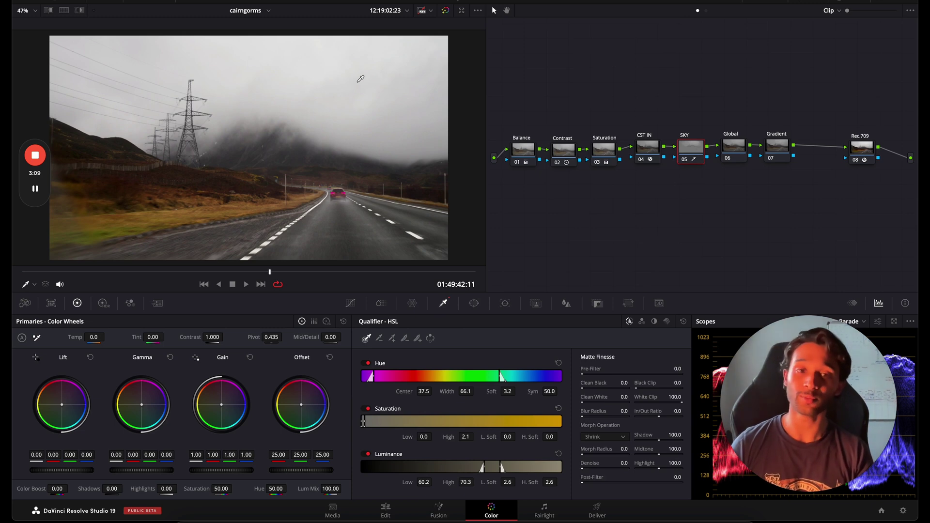
key("shift+h")
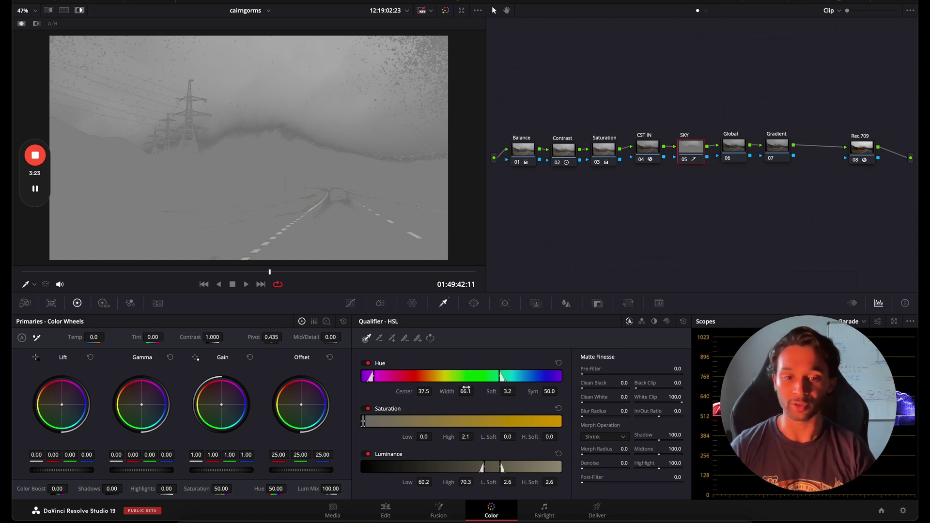
left_click_drag(465, 391, 698, 360)
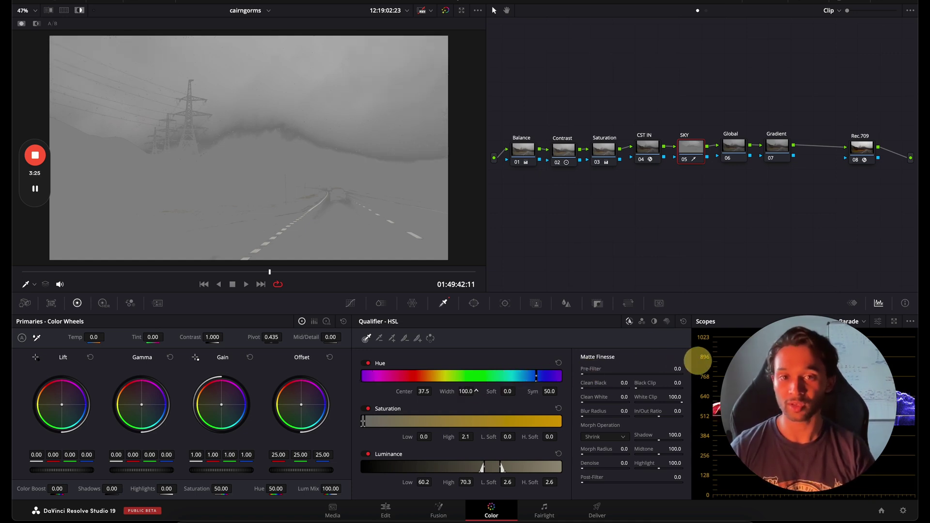
Draw a Curve window tracing the horizon line from the right side to the left edge
left_click(475, 303)
left_click(376, 435)
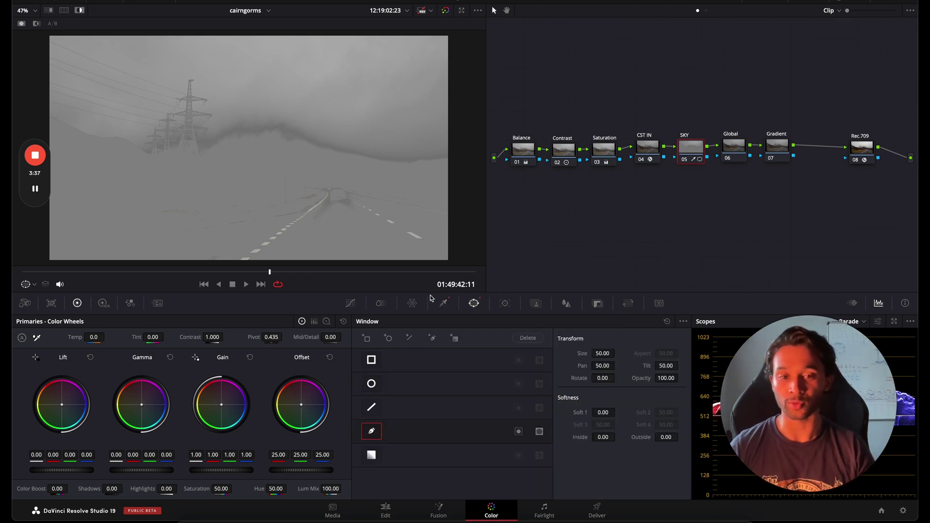
left_click(456, 165)
left_click(419, 175)
right_click(342, 170)
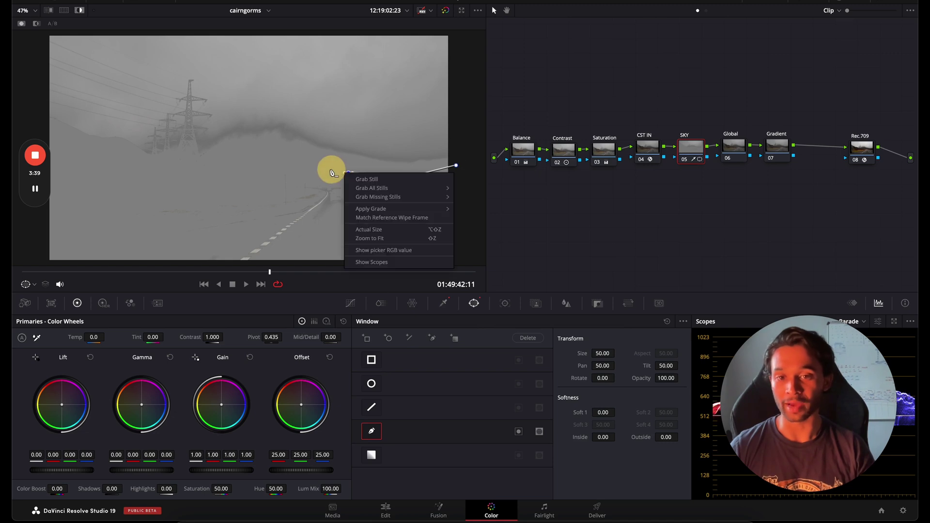
left_click_drag(348, 173, 286, 162)
left_click(233, 170)
left_click(184, 177)
left_click(116, 180)
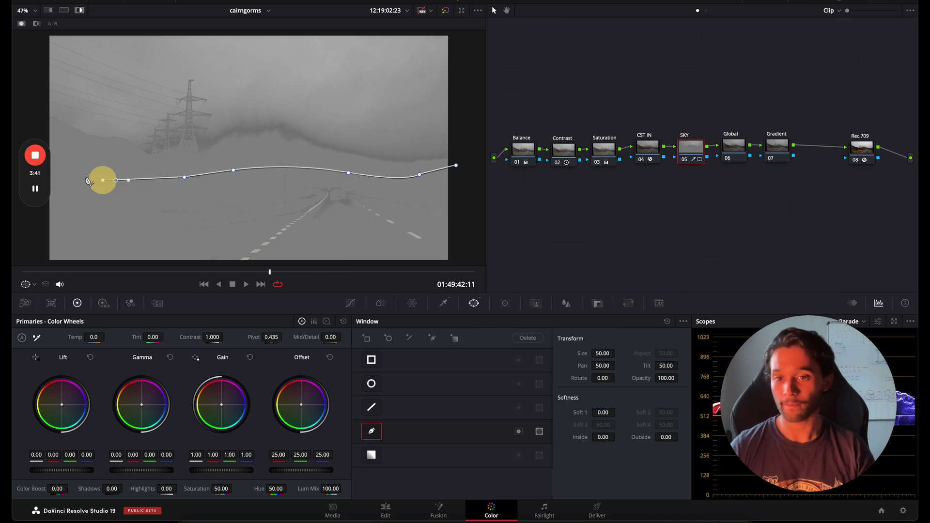
left_click(51, 157)
Extend the curve window around the top of the frame and close it over the sky
left_click(31, 98)
scroll(31, 99, "down", 2)
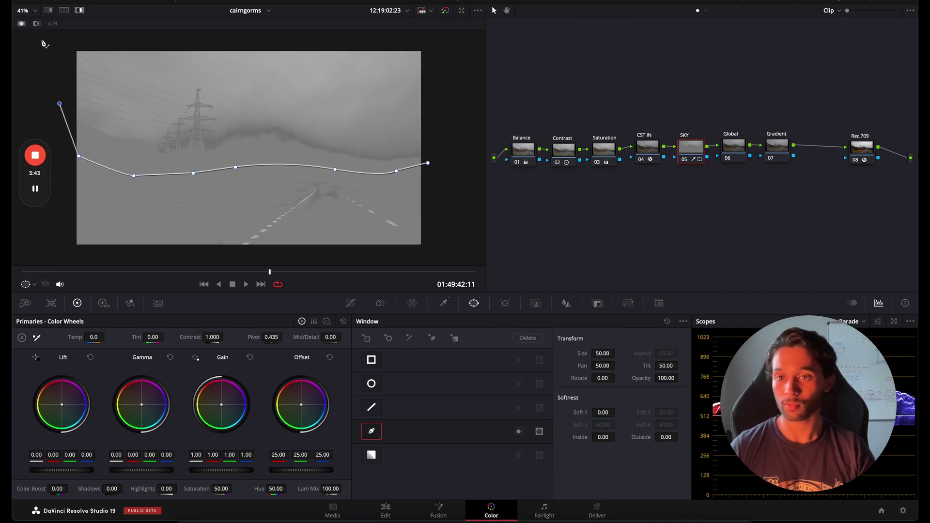
left_click(59, 41)
left_click(441, 44)
left_click(442, 149)
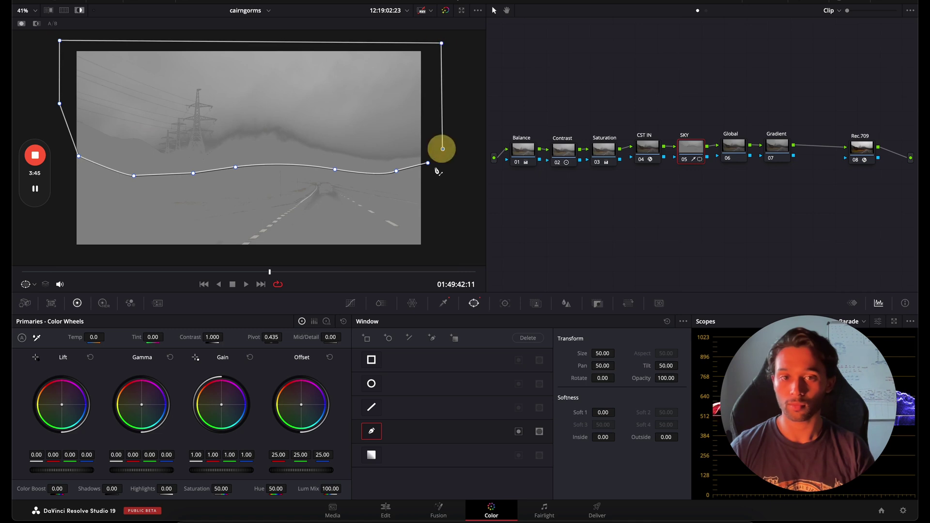
left_click(427, 163)
scroll(361, 152, "up", 2)
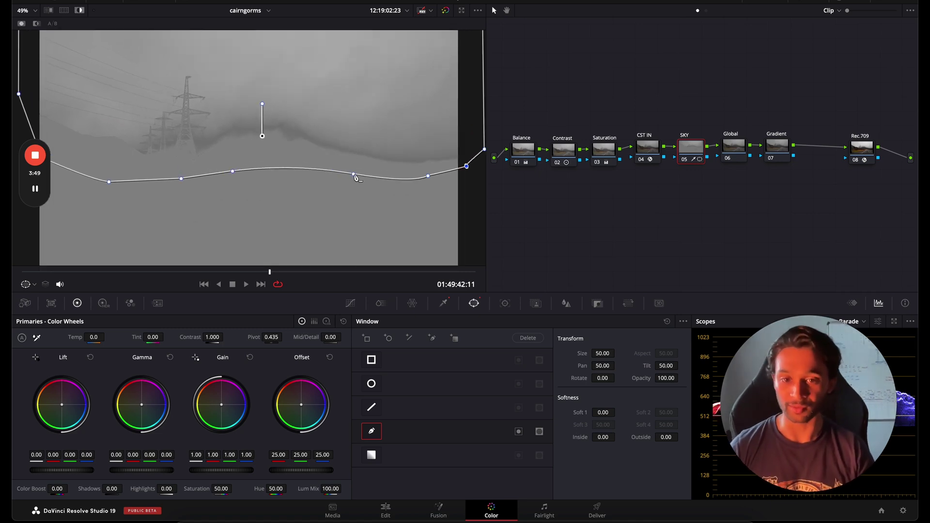
Nudge the sky's Gamma warm and shift the HDR Light wheel to X -0.02, Y 0.03
left_click(352, 304)
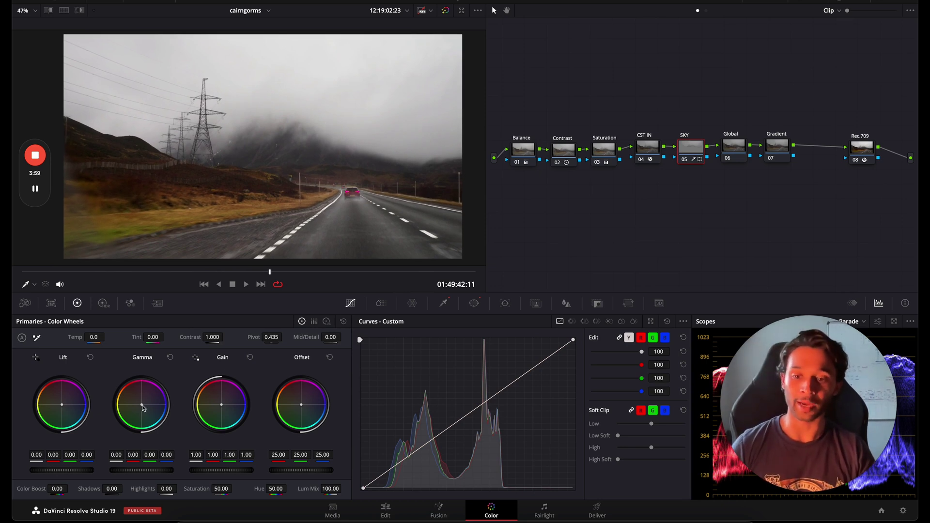
left_click_drag(144, 408, 132, 393)
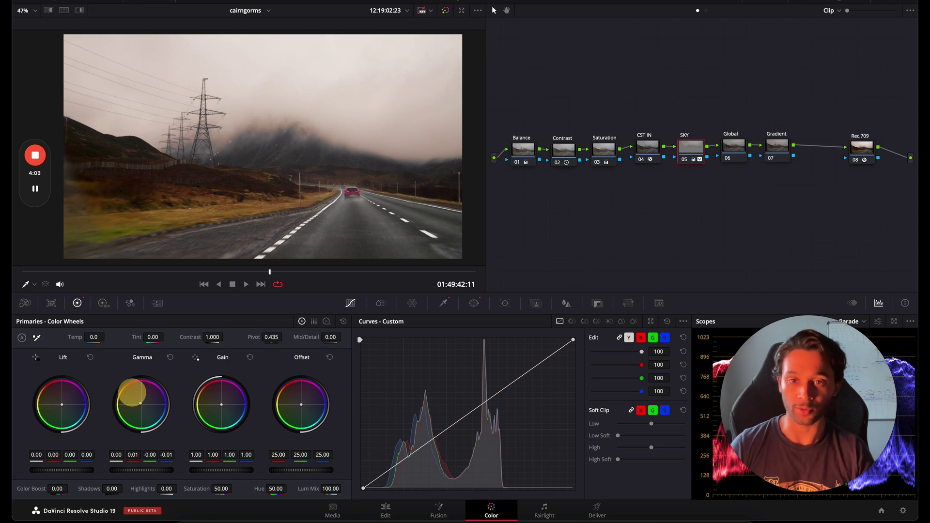
left_click(103, 303)
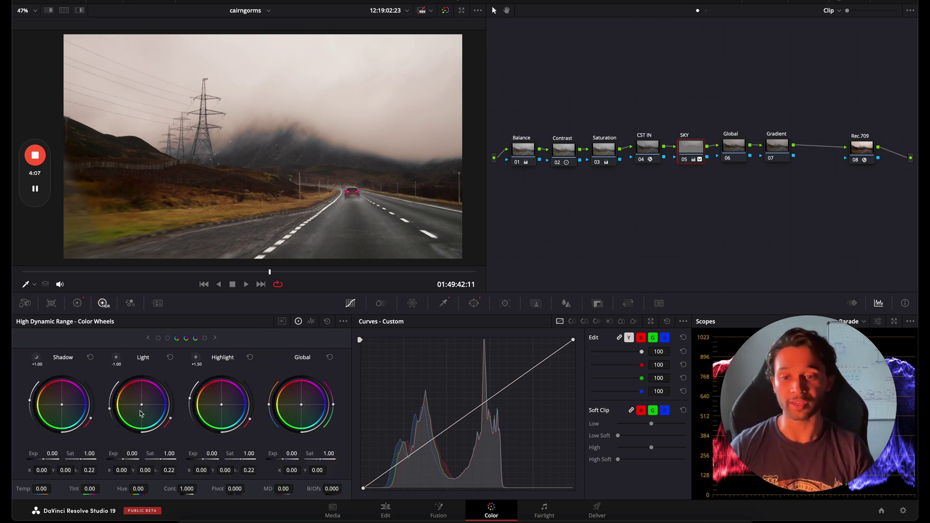
left_click_drag(140, 405, 132, 391)
scroll(213, 113, "down", 1)
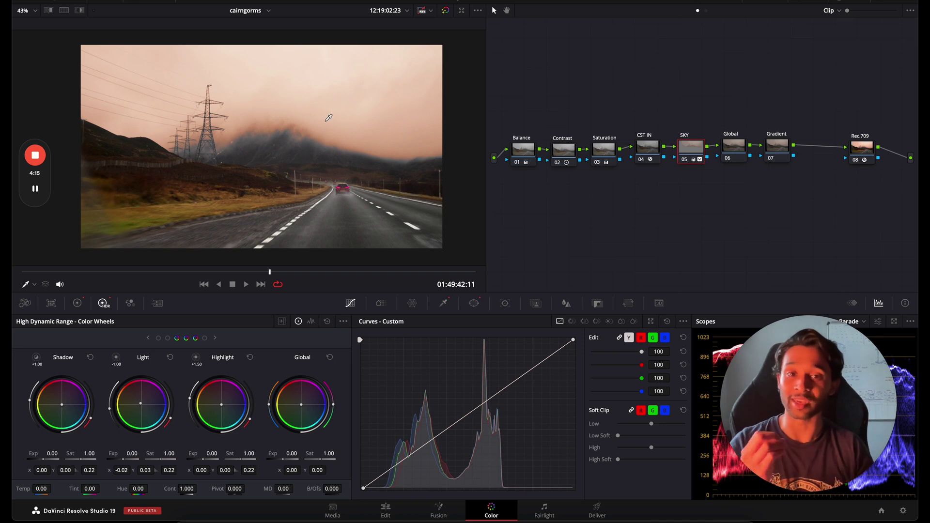
Drop the SKY qualifier's Luminance Low from 60.5 to 58.6
left_click(445, 304)
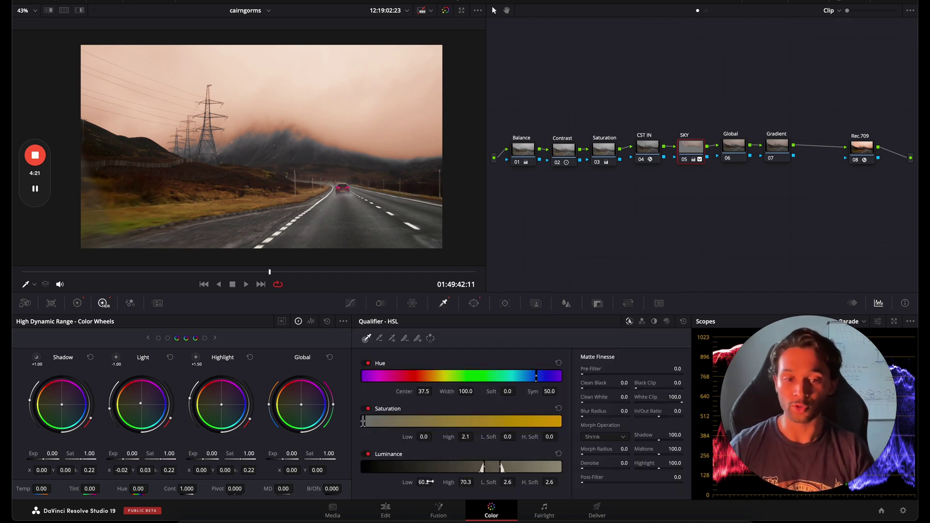
left_click_drag(426, 482, 430, 478)
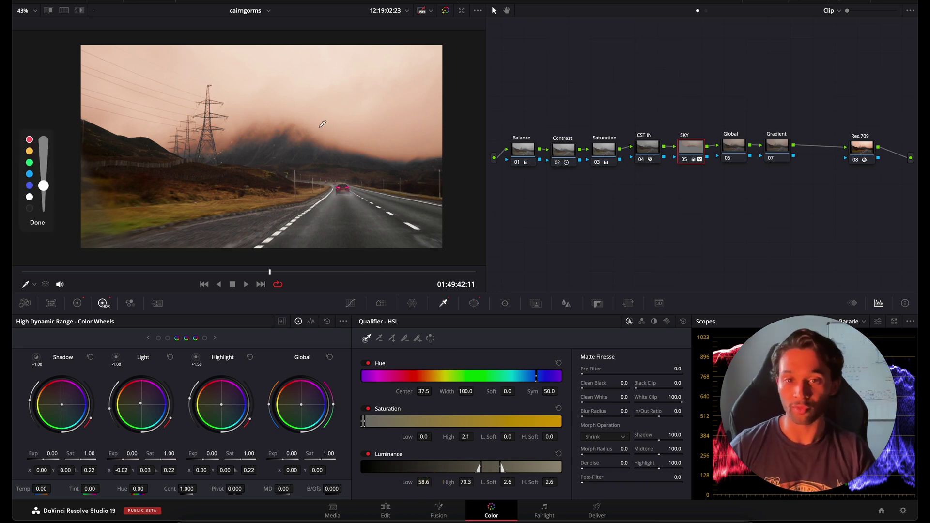
mouse_move(307, 126)
left_mouse_down()
mouse_move(275, 175)
mouse_move(404, 154)
mouse_move(153, 144)
mouse_move(237, 162)
mouse_move(161, 145)
left_mouse_up()
key("Escape")
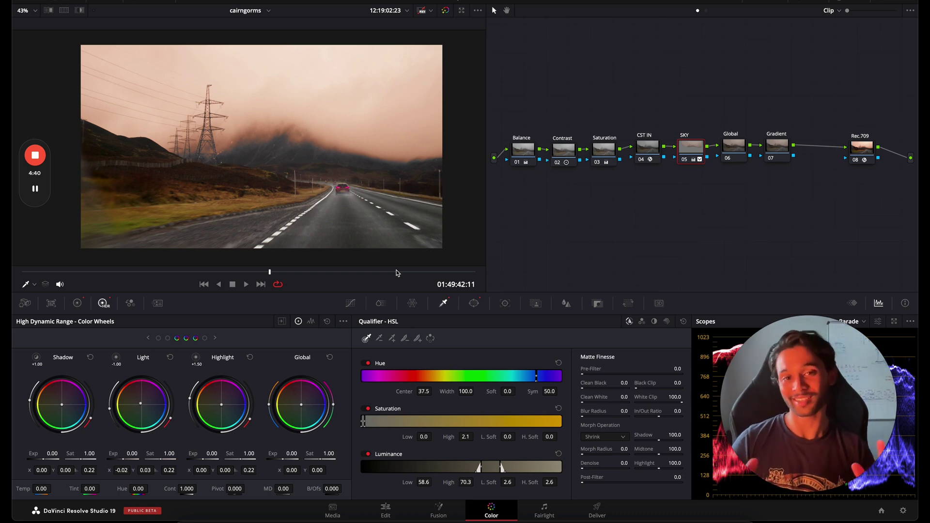
On the Global node, add shadow, midtone and upper-midtone points to the custom curve
left_click(738, 153)
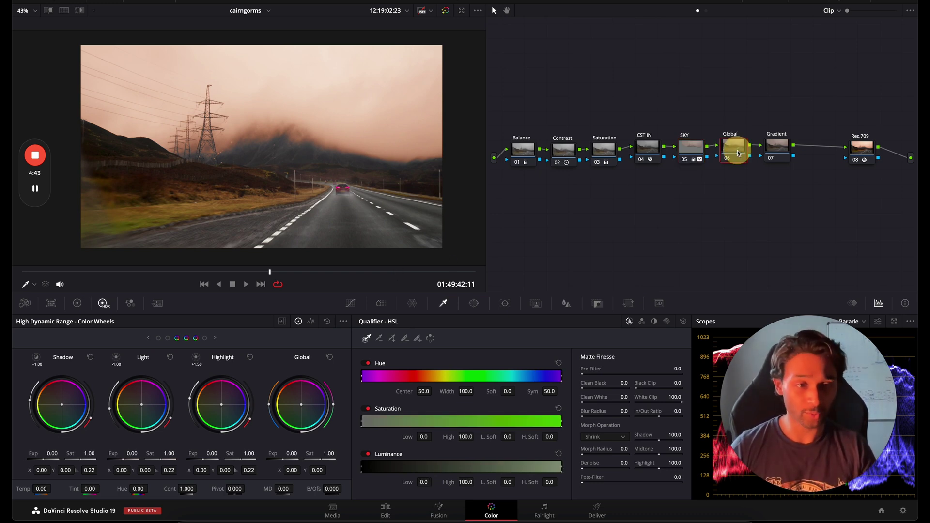
left_click(349, 304)
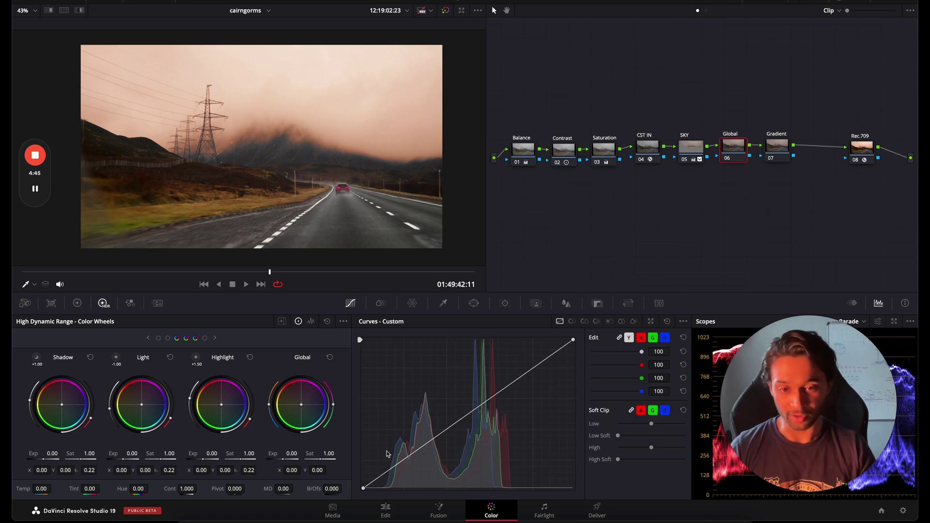
left_click(398, 465)
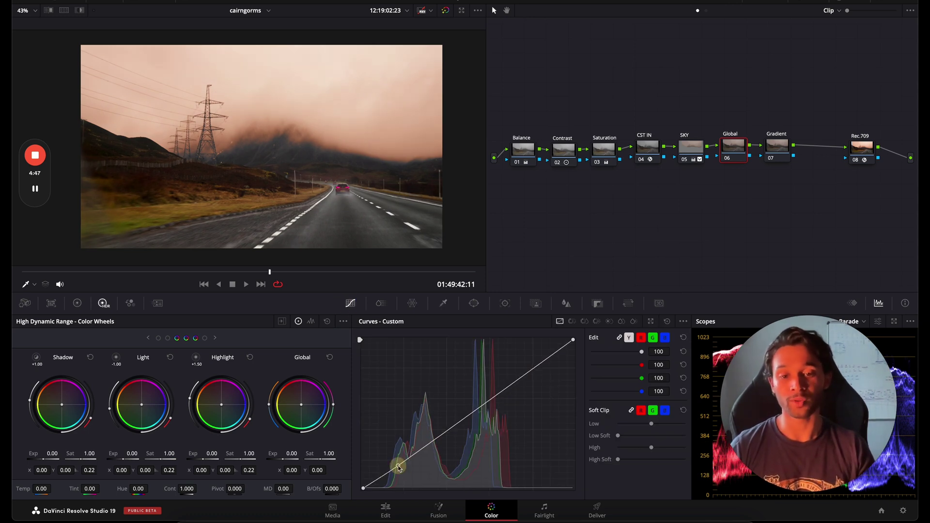
left_click(461, 418)
left_click(527, 370)
key("super+shift+d")
mouse_move(373, 443)
left_mouse_down()
mouse_move(413, 444)
mouse_move(371, 446)
left_mouse_up()
mouse_move(444, 430)
left_mouse_down()
mouse_move(461, 386)
mouse_move(432, 387)
left_mouse_up()
mouse_move(521, 357)
left_mouse_down()
mouse_move(571, 394)
mouse_move(481, 356)
left_mouse_up()
key("super+shift+d")
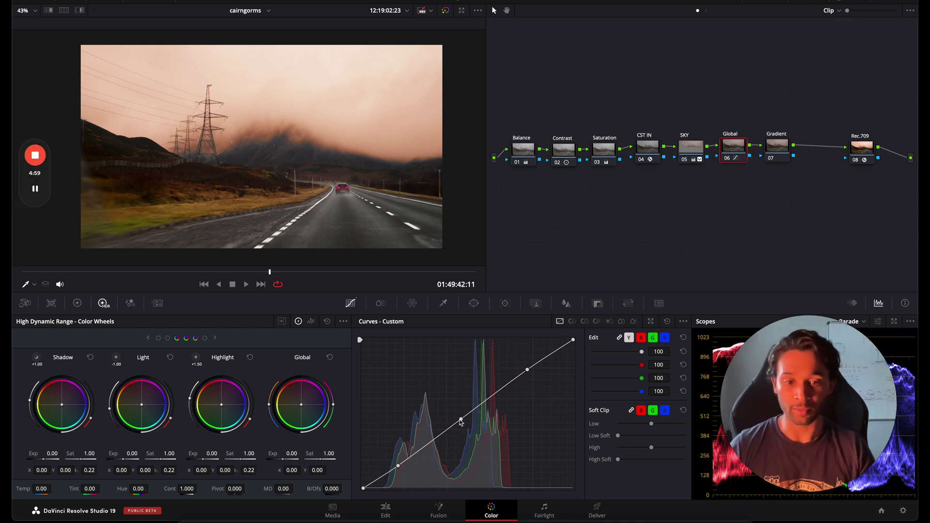
Deepen the midtones and pull the curve's white point down so highlights roll off
left_click_drag(461, 421, 467, 440)
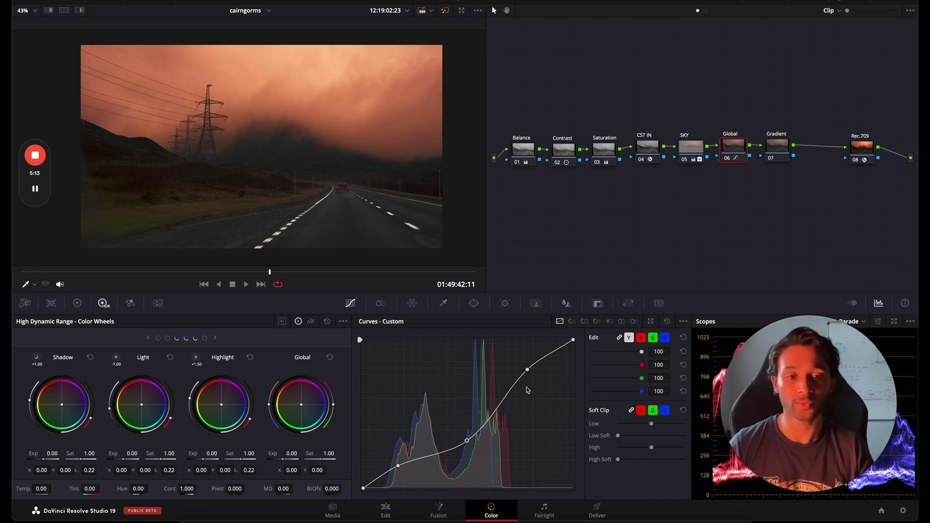
left_click_drag(575, 341, 585, 373)
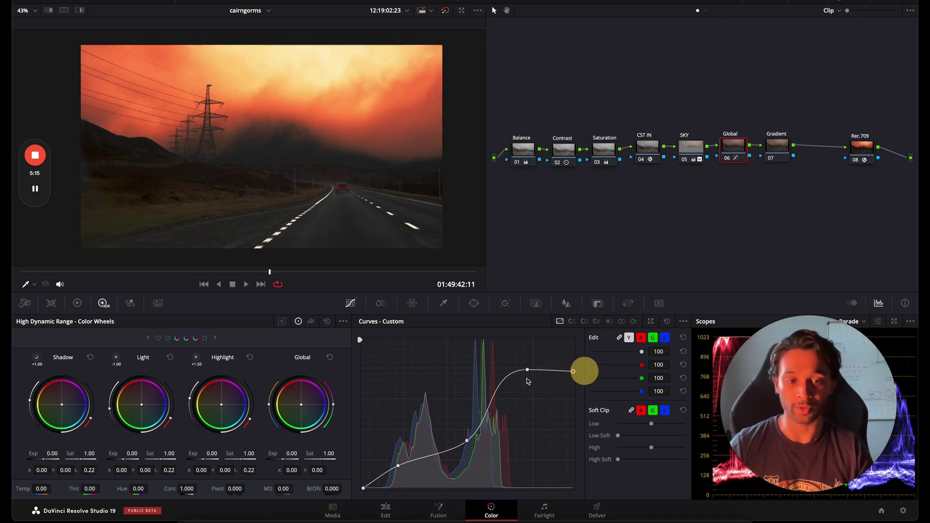
left_click_drag(527, 370, 511, 394)
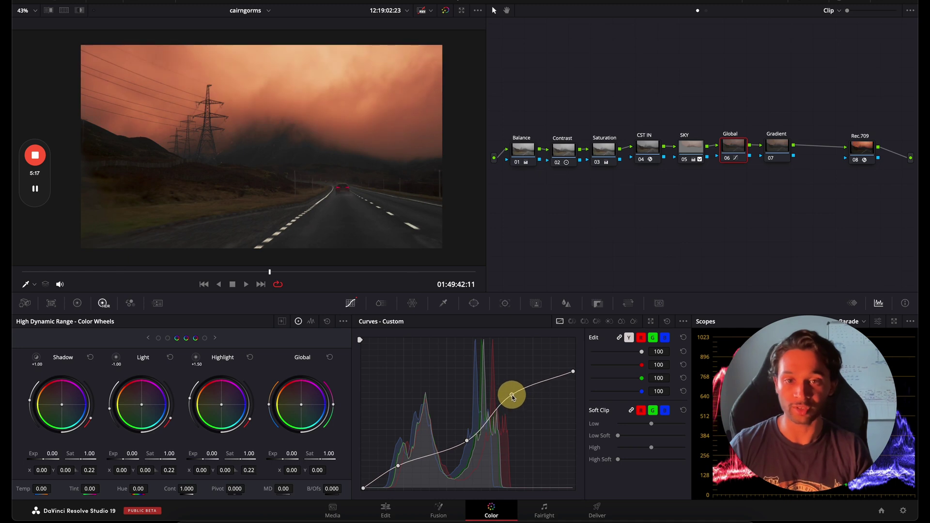
left_click_drag(573, 372, 575, 384)
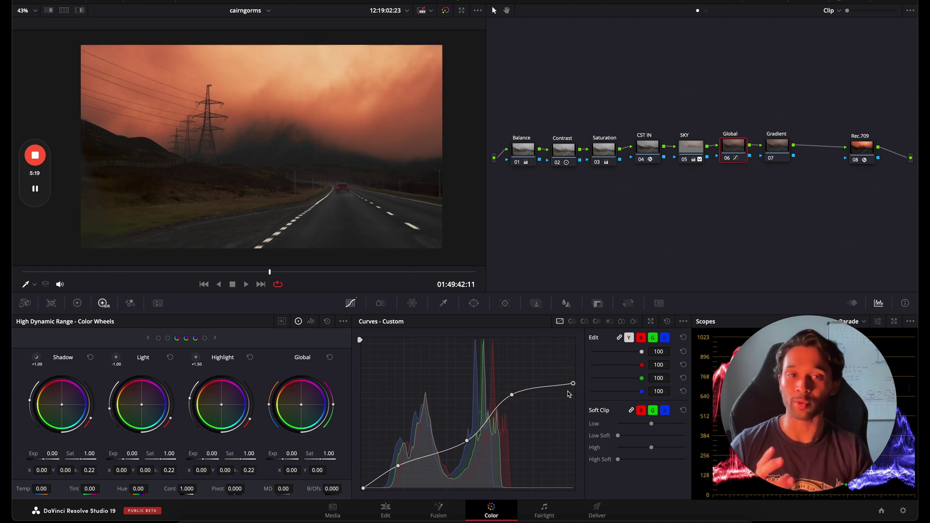
left_click_drag(398, 470, 401, 469)
Push the Global node's Offset wheel toward orange to warm the whole image
left_click(76, 302)
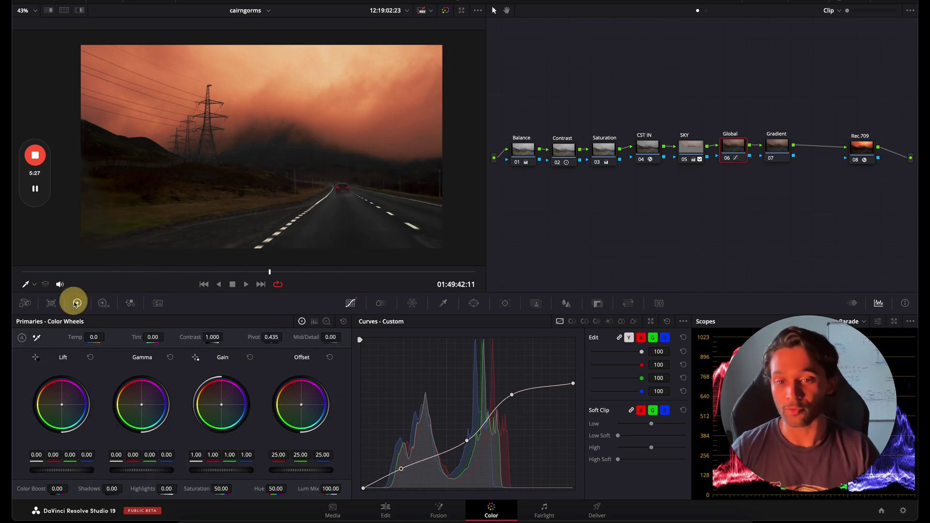
left_click_drag(305, 405, 297, 403)
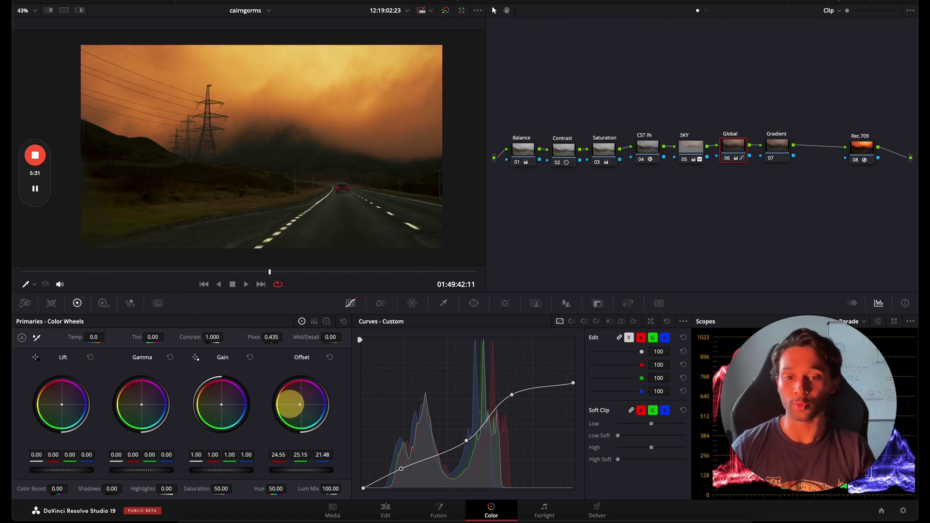
left_click_drag(290, 407, 289, 402)
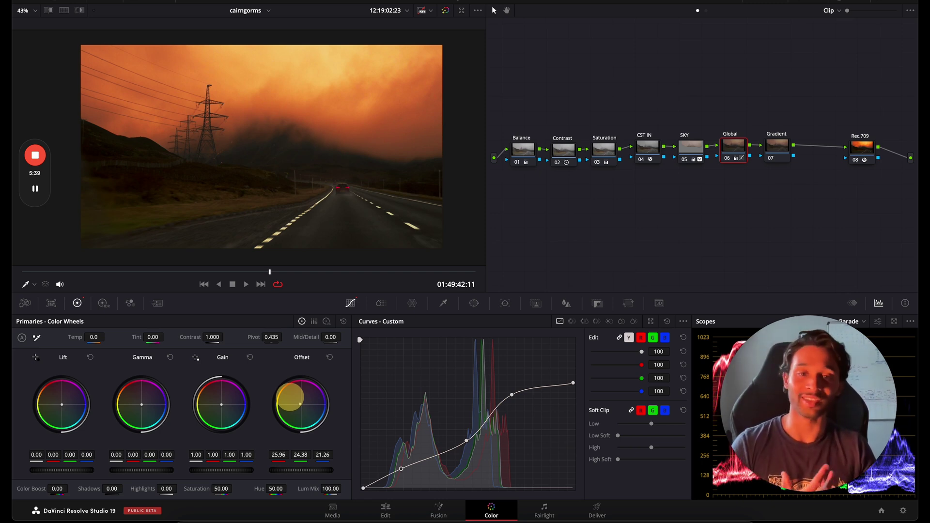
left_click_drag(290, 401, 290, 402)
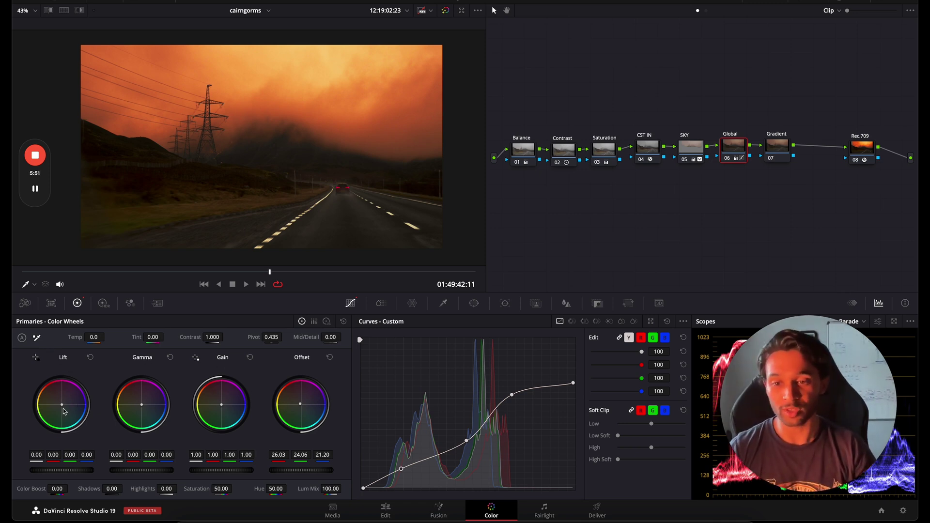
Nudge Lift, Gamma and Gain warmer, lower Gain master to 0.93, and compare before/after
left_click_drag(62, 405, 64, 410)
left_click_drag(143, 407, 140, 405)
mouse_move(222, 406)
left_mouse_down()
mouse_move(206, 390)
mouse_move(221, 404)
left_mouse_up()
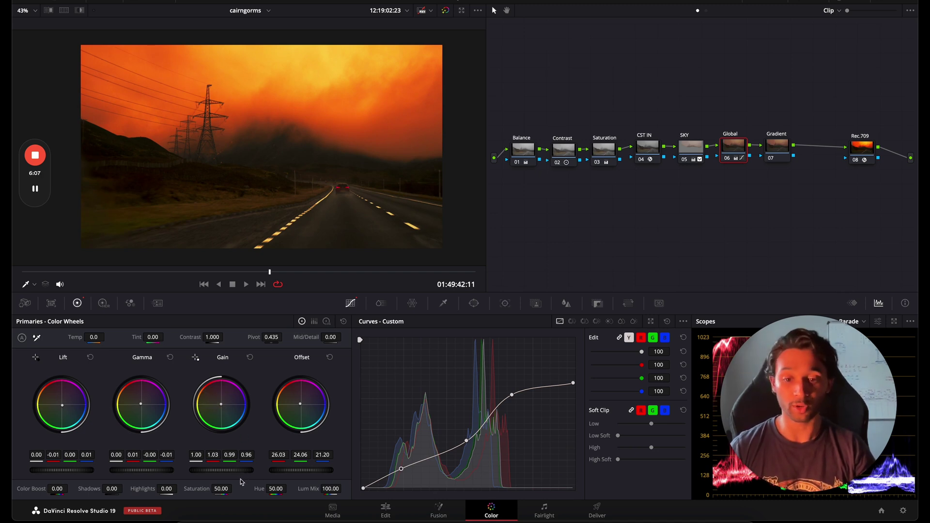
left_click_drag(245, 474, 188, 477)
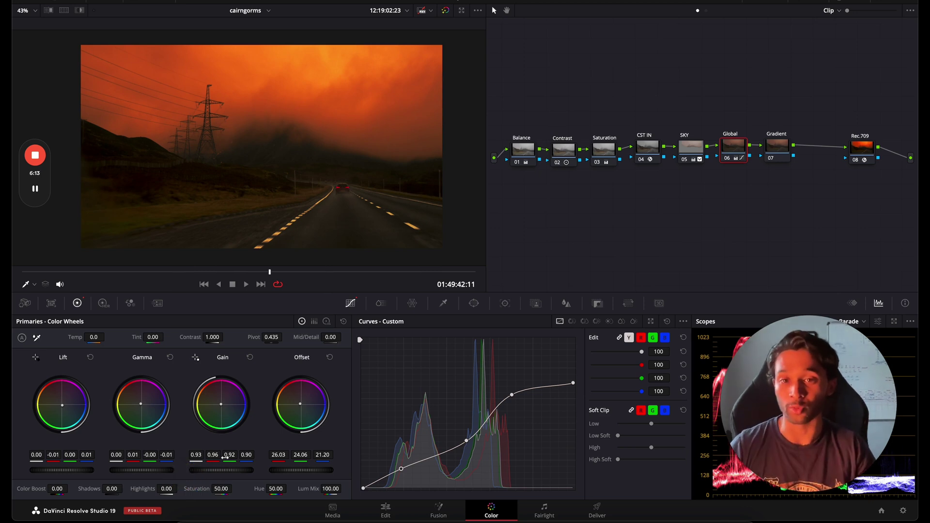
key("ctrl+d")
key("ctrl+d")
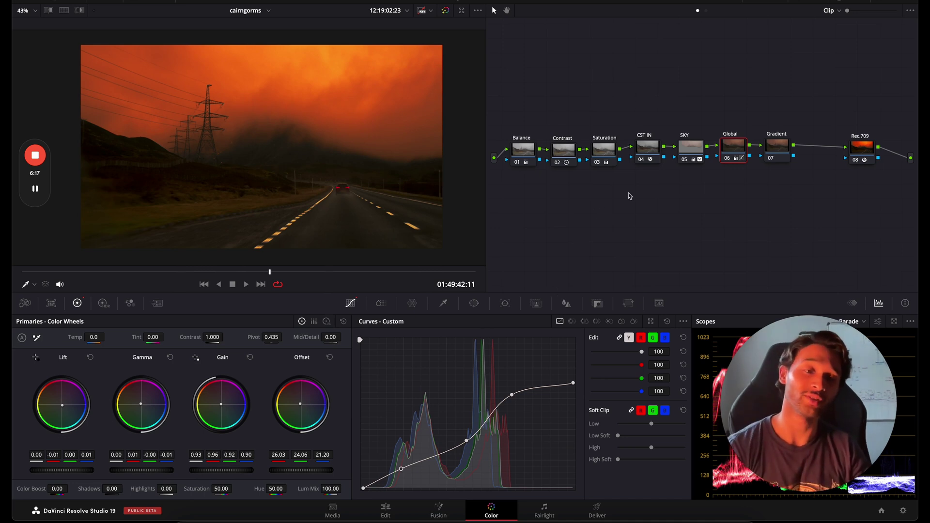
Toggle the SKY node off and back on to compare its grade
left_click(684, 160)
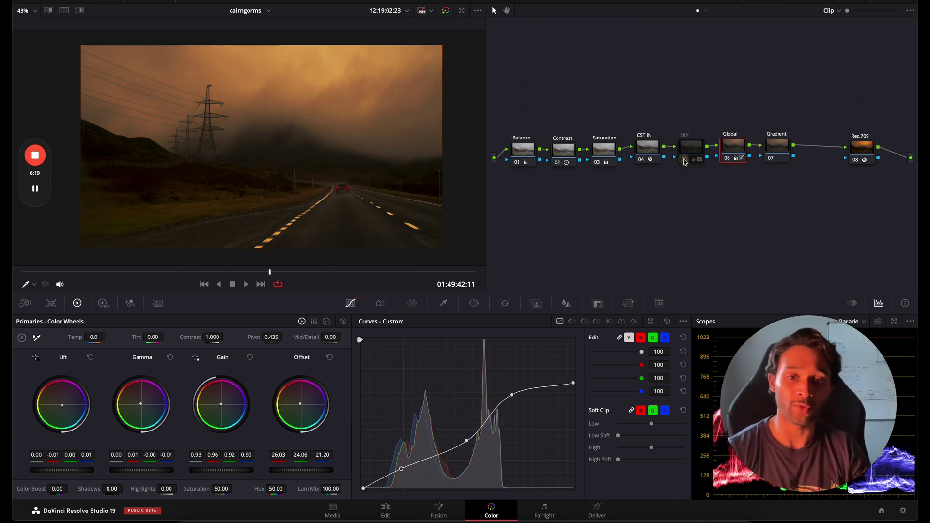
left_click(684, 161)
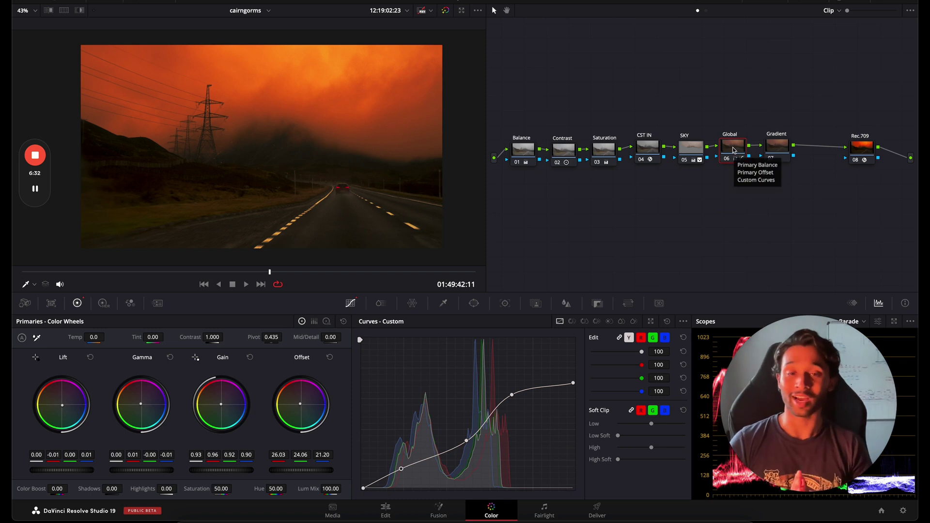
Select the Gradient node and show its window shape options
left_click(778, 147)
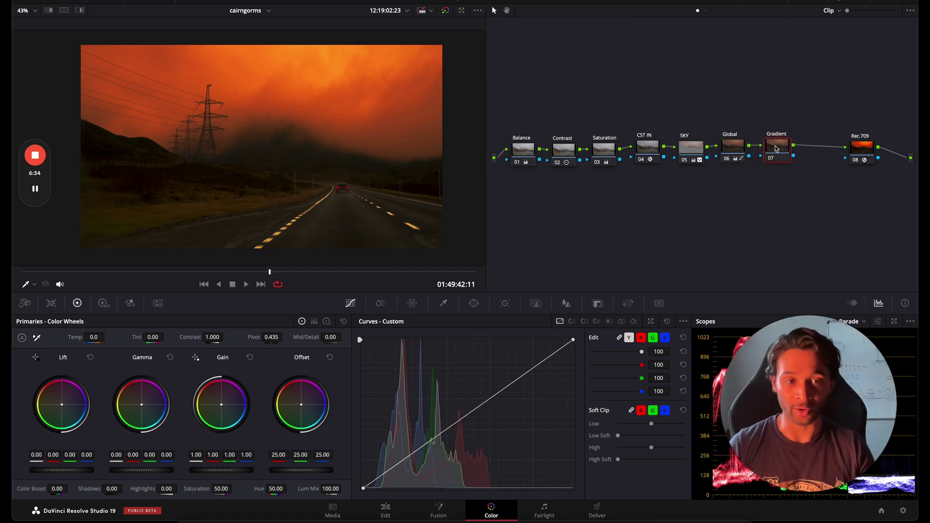
left_click(473, 303)
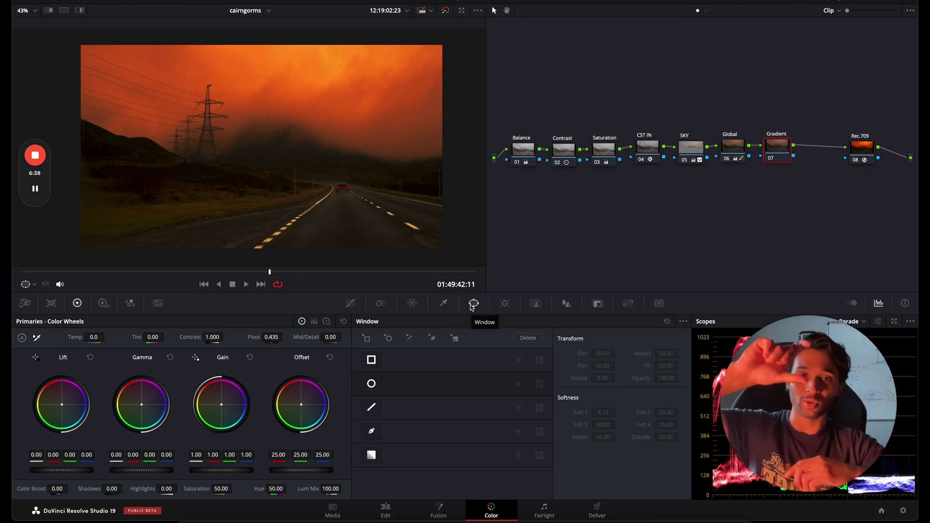
key("alt+shift+d")
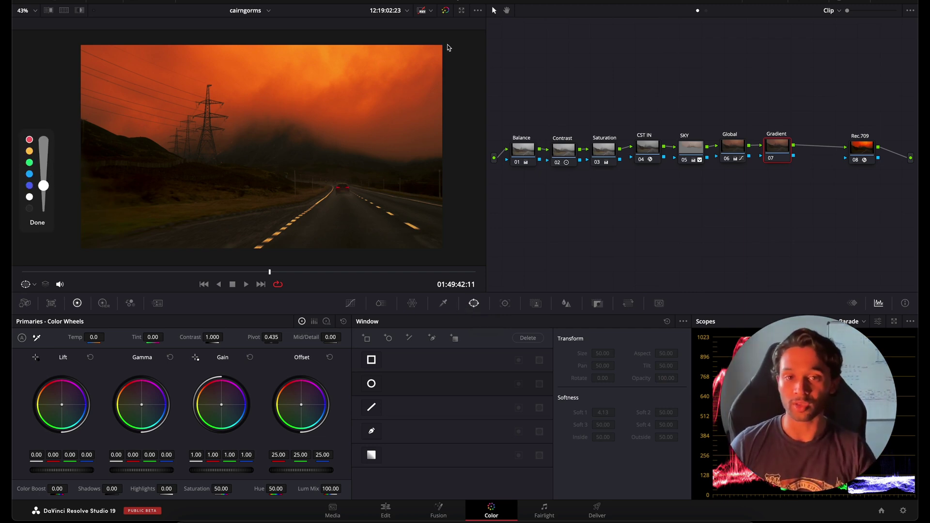
mouse_move(456, 42)
left_mouse_down()
mouse_move(75, 53)
mouse_move(71, 84)
mouse_move(232, 99)
mouse_move(391, 88)
mouse_move(443, 51)
left_mouse_up()
mouse_move(451, 122)
left_mouse_down()
mouse_move(87, 118)
mouse_move(83, 142)
mouse_move(89, 157)
mouse_move(377, 156)
left_mouse_up()
left_click_drag(446, 142, 446, 129)
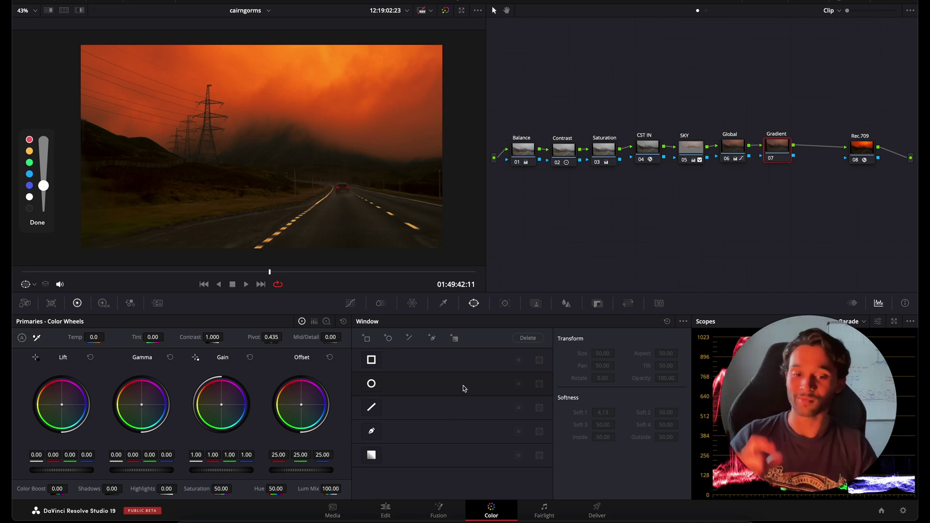
Place a linear window over the top of the sky, soften it to 8.94, and lower Saturation to 10.40
key("Escape")
left_click(377, 458)
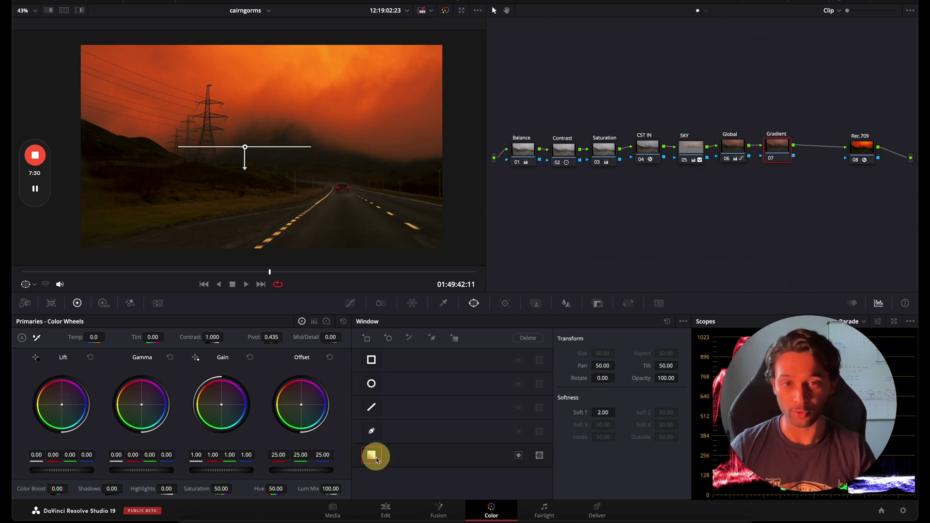
left_click_drag(245, 148, 273, 107)
key("shift+h")
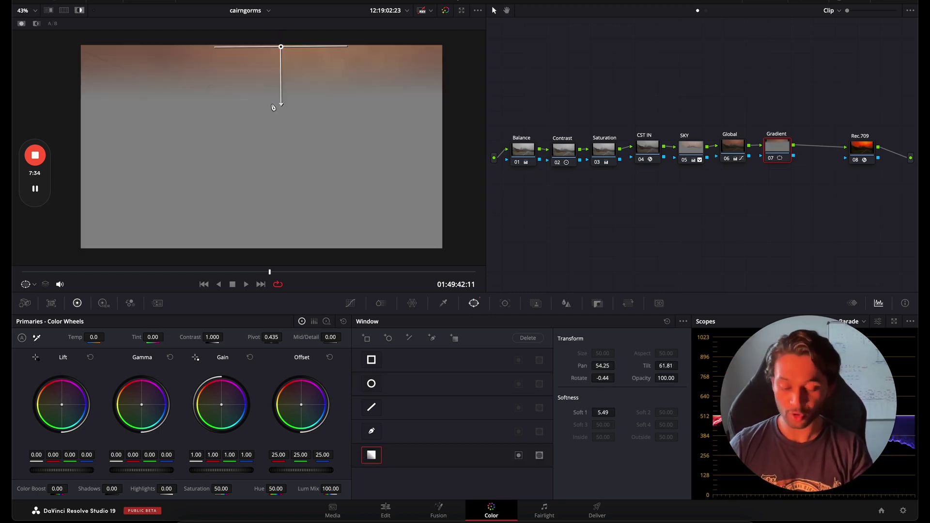
key("shift+h")
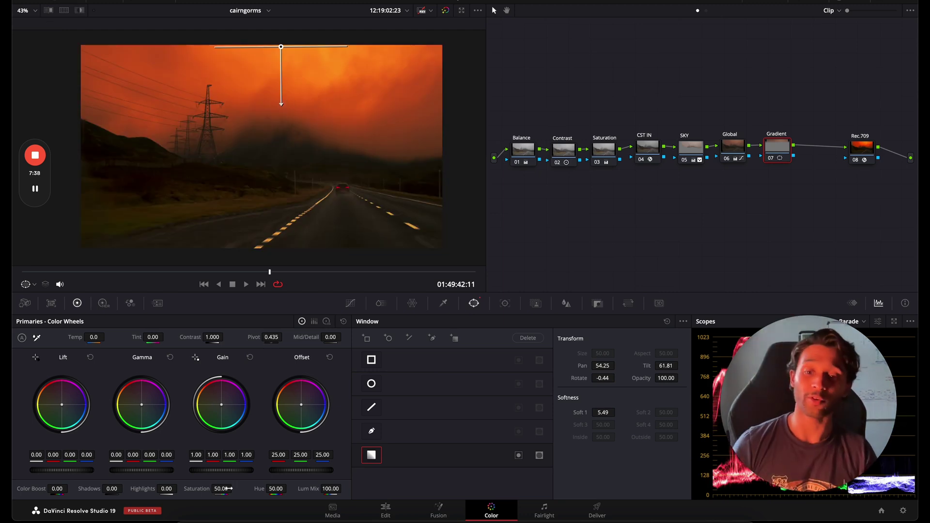
left_click_drag(226, 489, 138, 492)
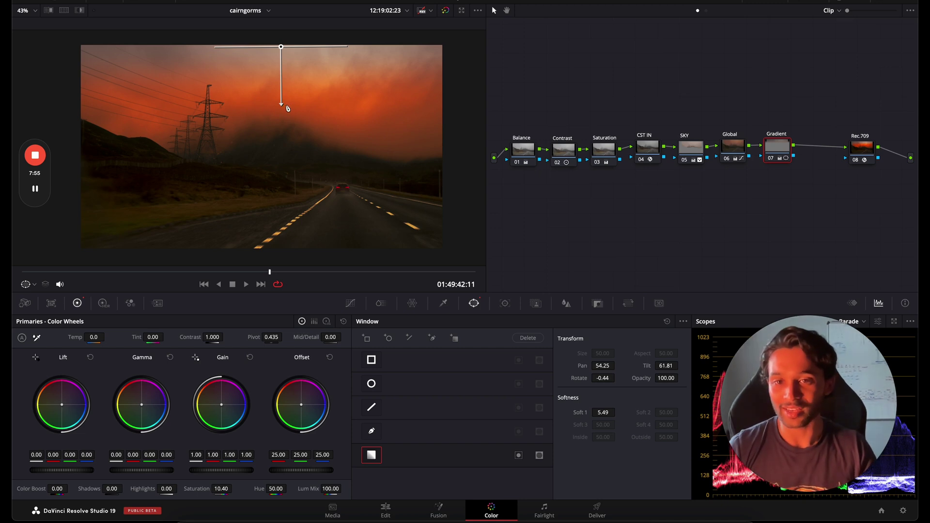
left_click_drag(281, 104, 283, 140)
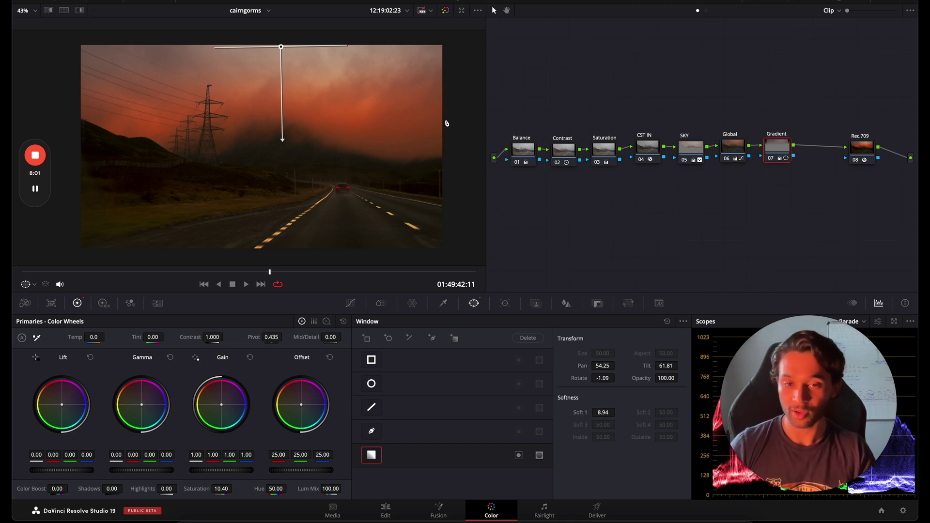
mouse_move(455, 109)
left_mouse_down()
mouse_move(112, 123)
mouse_move(92, 147)
mouse_move(267, 159)
mouse_move(449, 142)
mouse_move(453, 117)
left_mouse_up()
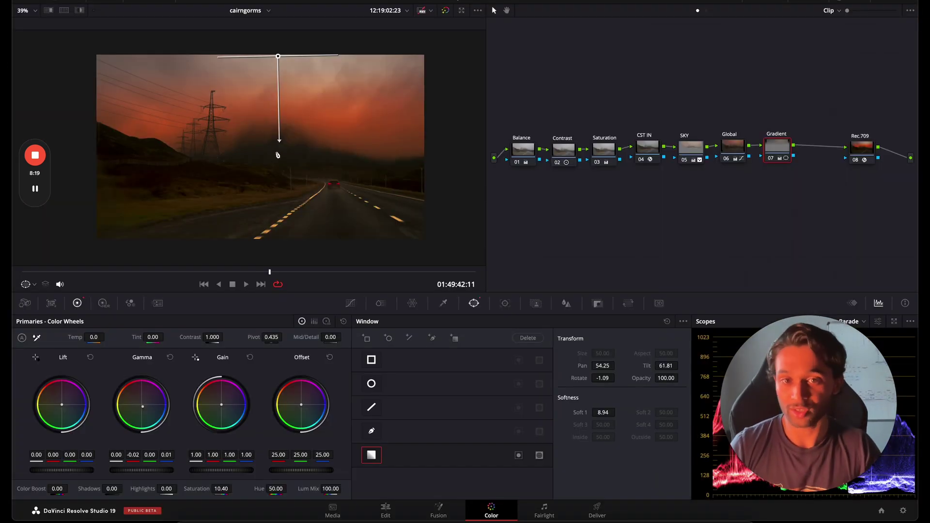
Add serial node 08 after Gradient and lower the Gradient node's Gain to 0.90
left_click_drag(873, 145, 880, 144)
left_click(785, 151)
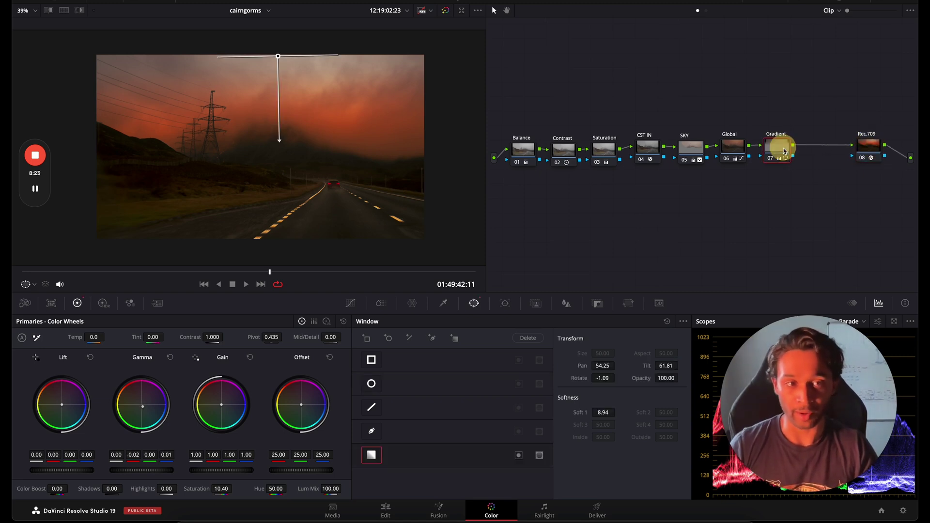
key("alt+s")
left_click(781, 151)
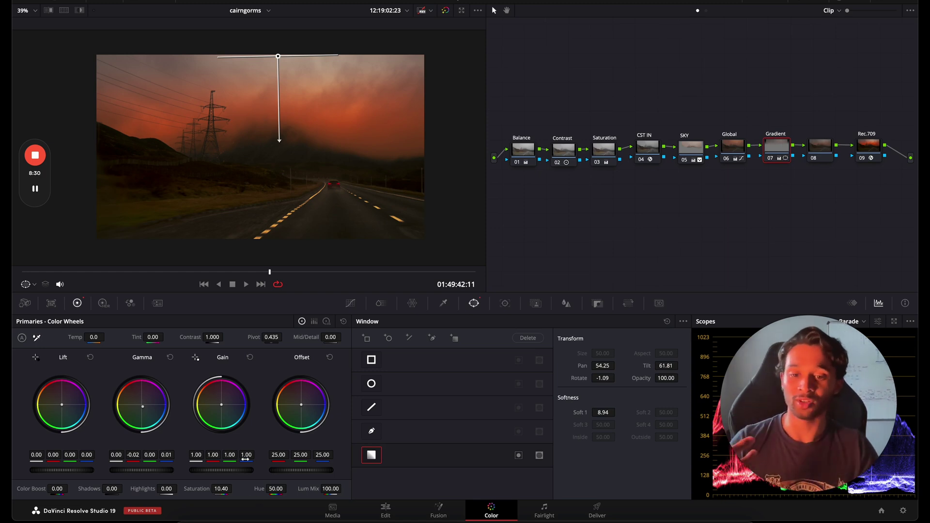
mouse_move(245, 471)
left_mouse_down()
mouse_move(170, 471)
mouse_move(253, 473)
left_mouse_up()
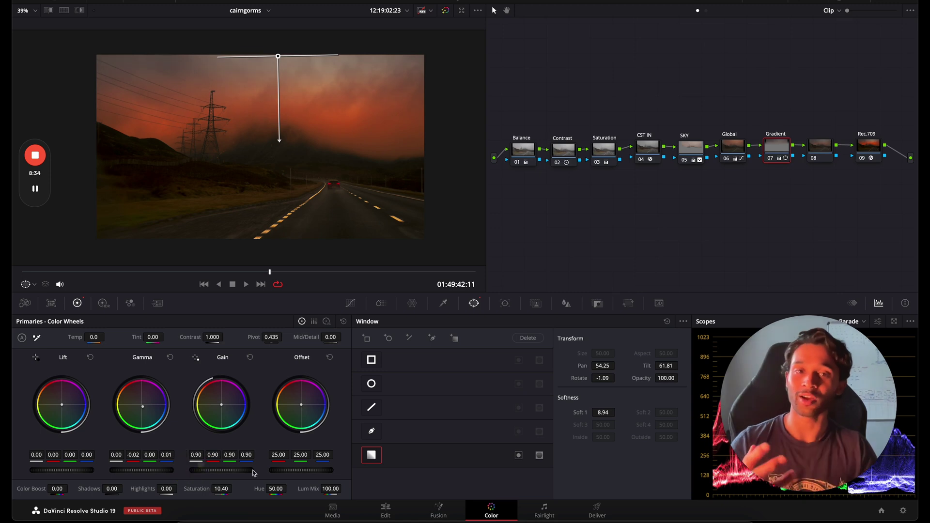
Label node 08 'Final look', shift its Offset toward red and lower Gain to 0.92
left_click(822, 152)
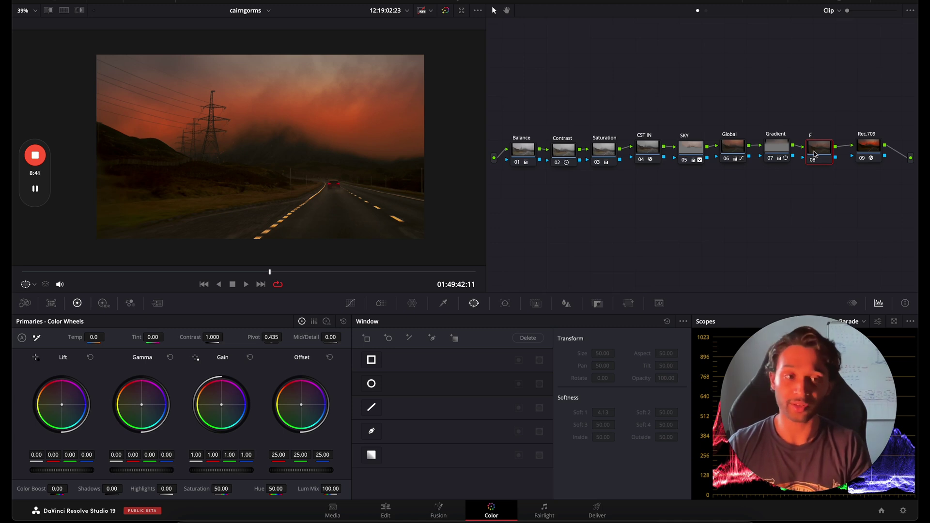
type("Final look")
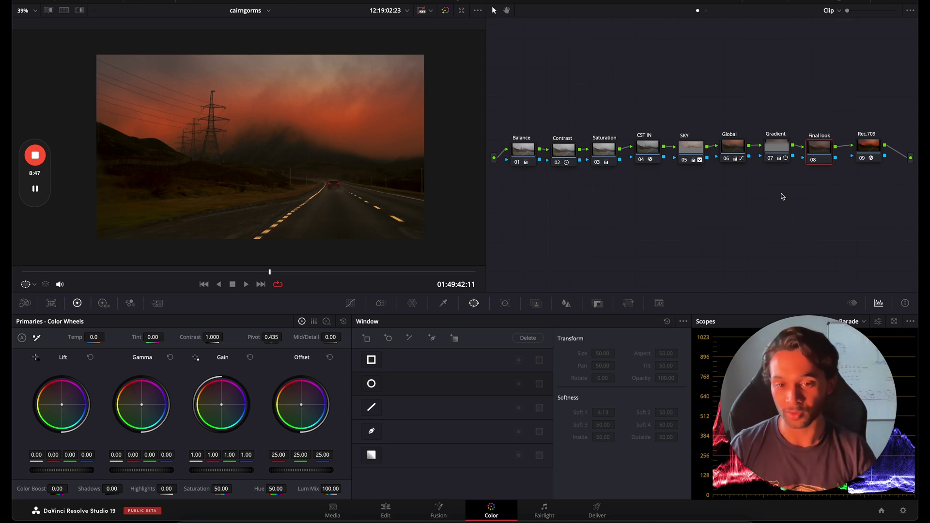
left_click_drag(297, 404, 297, 400)
left_click_drag(255, 471, 199, 468)
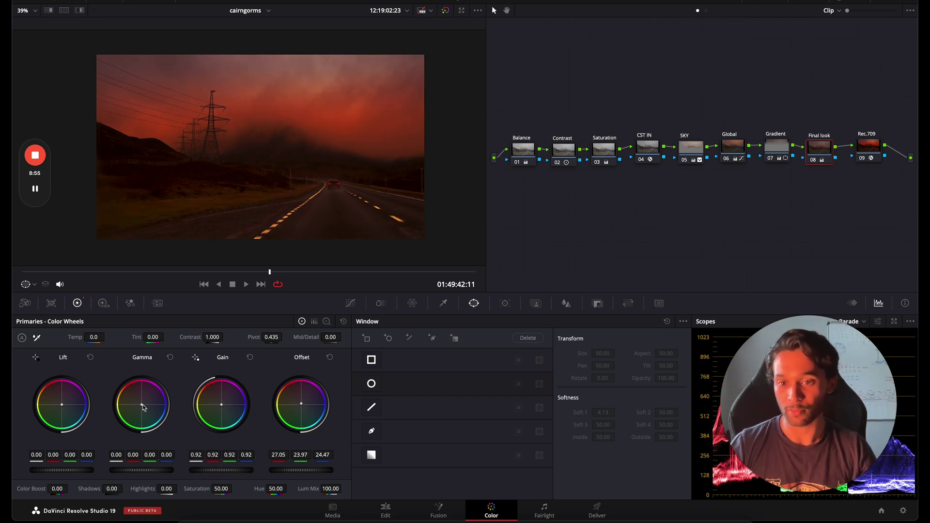
Nudge the Final look's midtone balance and cool its shadows very slightly
mouse_move(142, 405)
left_mouse_down()
mouse_move(155, 409)
mouse_move(133, 402)
mouse_move(141, 404)
left_mouse_up()
left_click(142, 406)
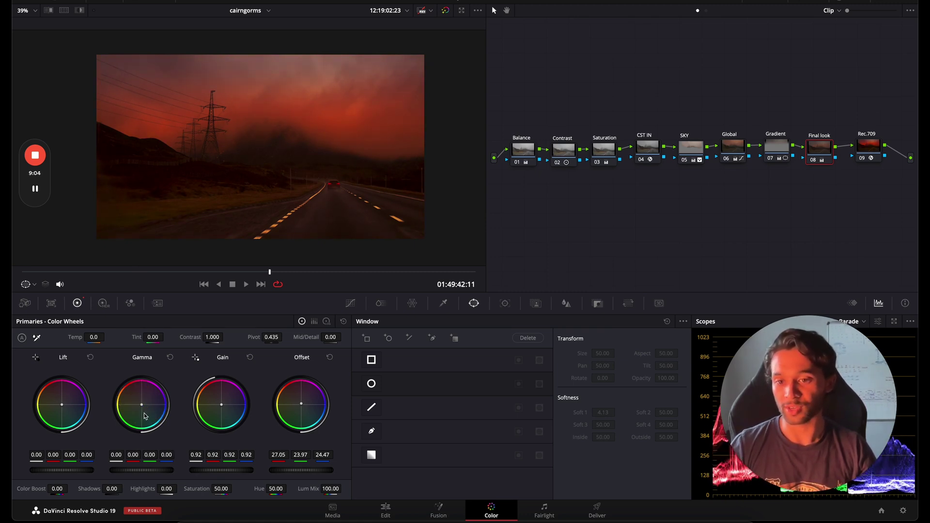
left_click_drag(62, 404, 65, 402)
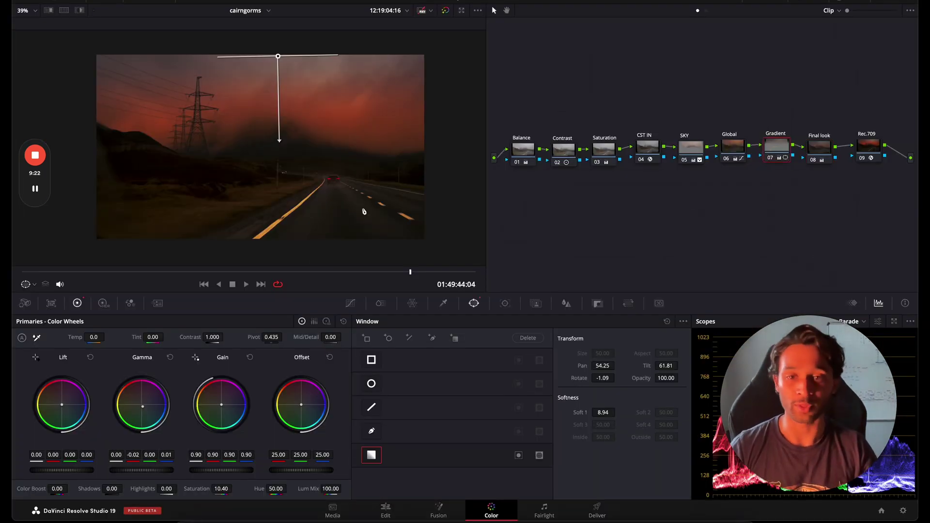
Set the gradient window to rotation -0.89 and softness 8.24, then preview full screen
mouse_move(274, 139)
left_mouse_down()
mouse_move(280, 114)
mouse_move(270, 87)
mouse_move(276, 150)
mouse_move(278, 134)
left_mouse_up()
key("ctrl+f")
key("ctrl+f")
key("ctrl+f")
key("ctrl+f")
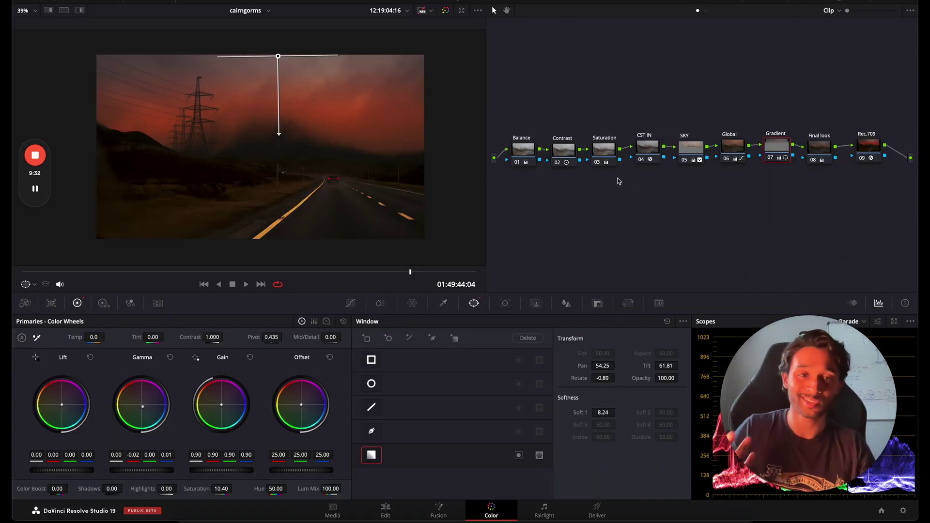
Push the SKY node's gamma toward red to R 0.17, G -0.02, B -0.13
left_click(691, 152)
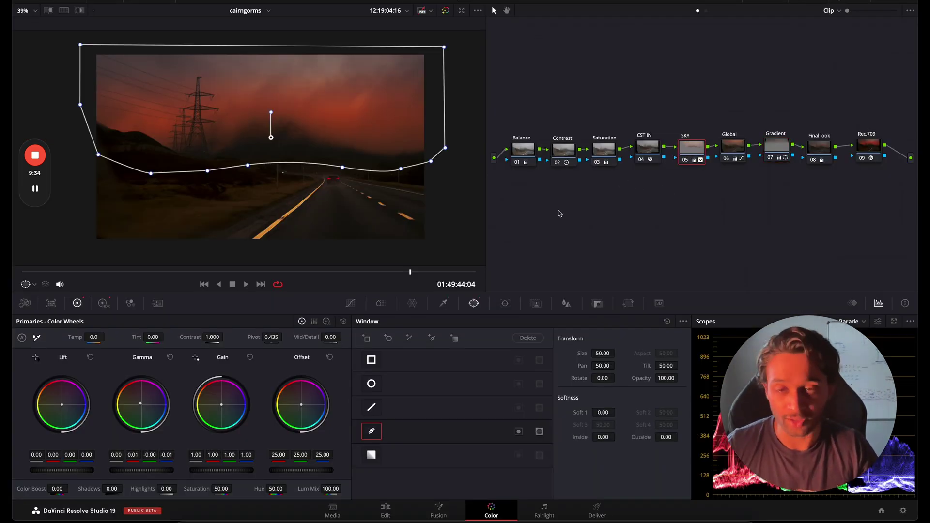
left_click(350, 304)
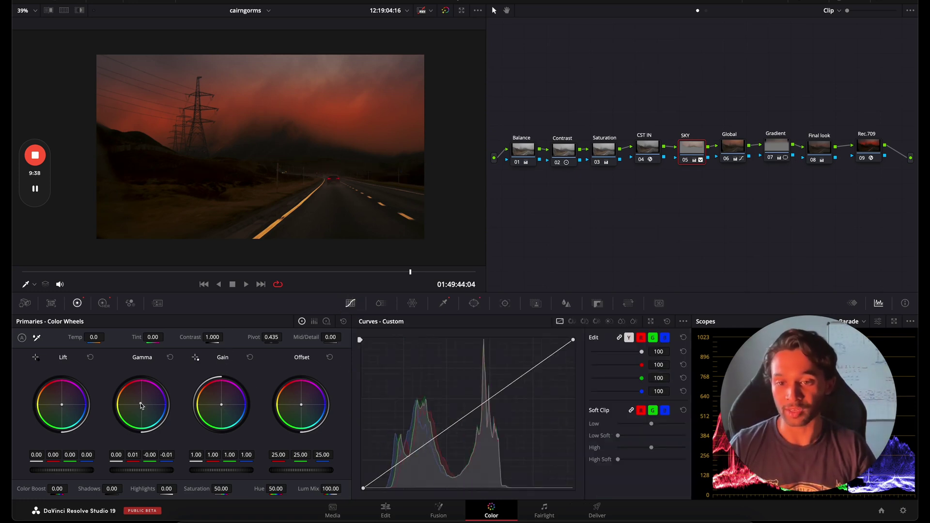
left_click_drag(135, 400, 58, 296)
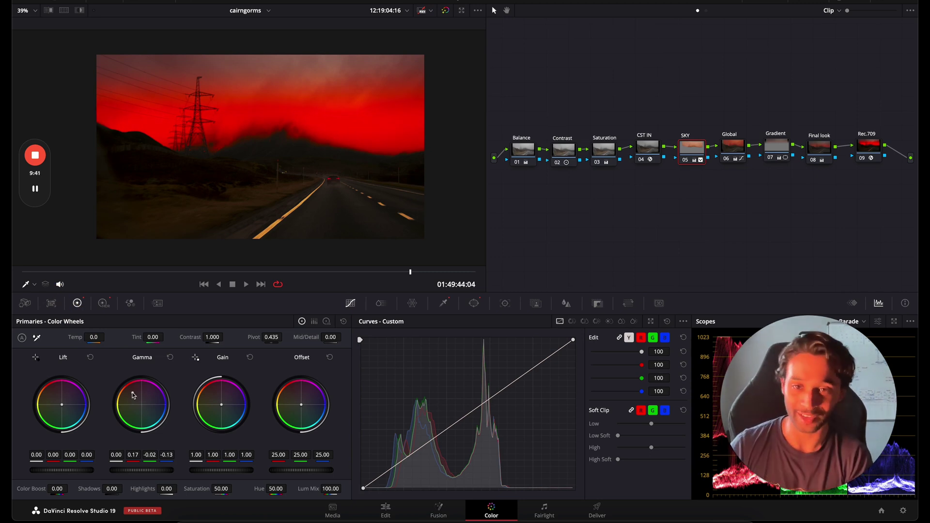